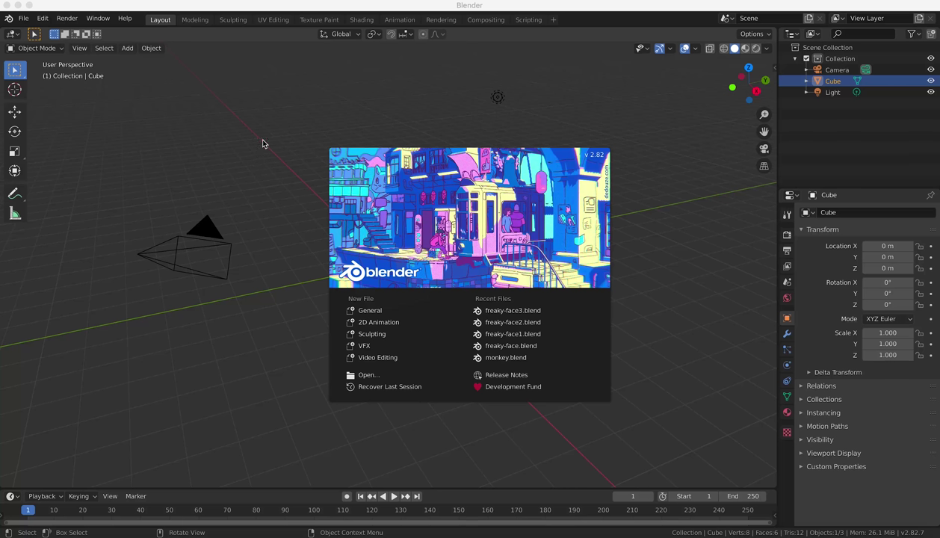
Dismiss the splash screen, then orbit and zoom in on the default cube
{"action": "left_click", "coordinate": [656, 190]}
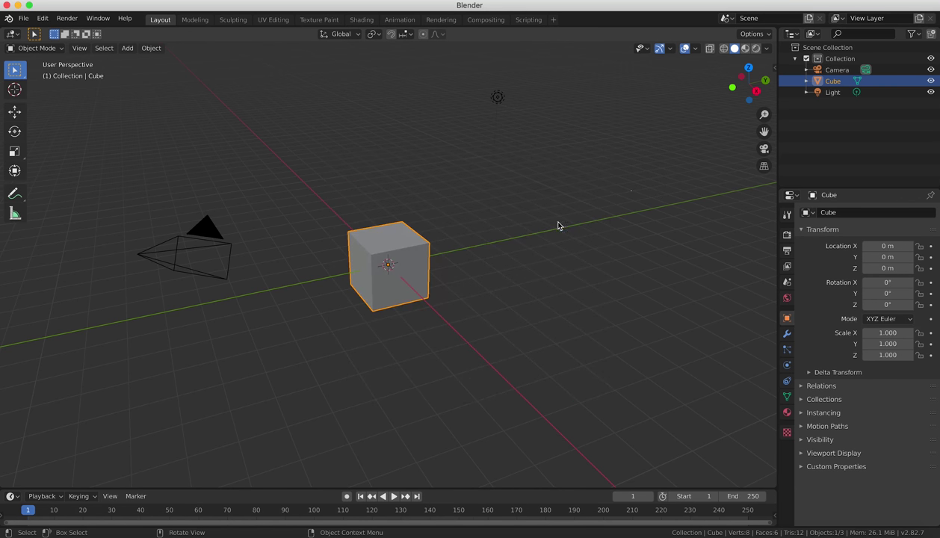
{"action": "mouse_move", "coordinate": [529, 252]}
{"action": "middle_mouse_down"}
{"action": "mouse_move", "coordinate": [504, 240]}
{"action": "mouse_move", "coordinate": [518, 249]}
{"action": "middle_mouse_up"}
{"action": "scroll", "coordinate": [519, 250], "scroll_direction": "up", "scroll_amount": 5}
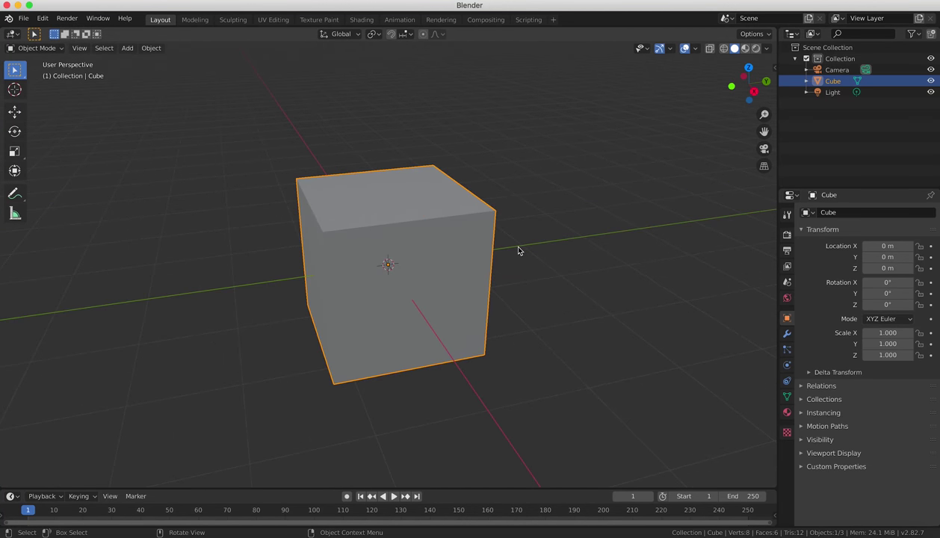
Put the cube in Edit Mode with Face select mode active
{"action": "key", "text": "Tab"}
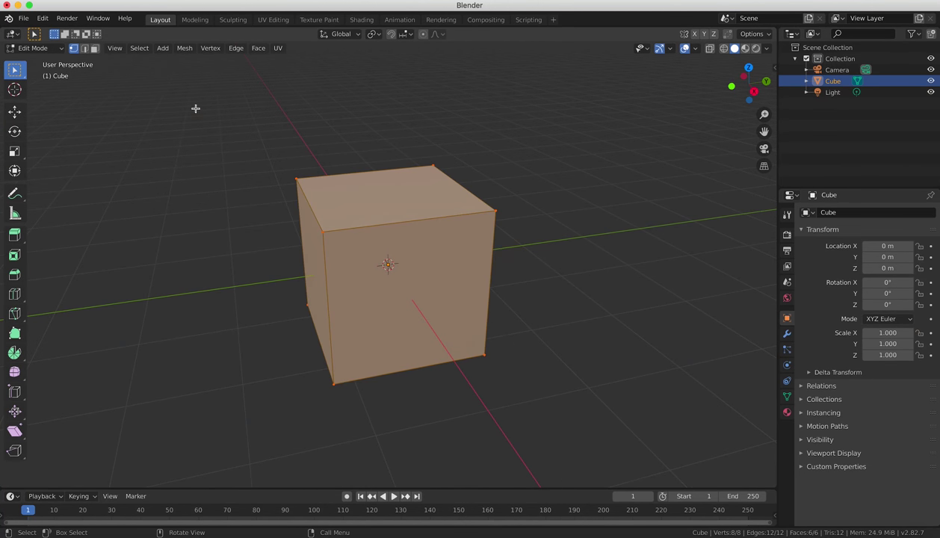
{"action": "left_click", "coordinate": [33, 48]}
{"action": "left_click", "coordinate": [35, 49]}
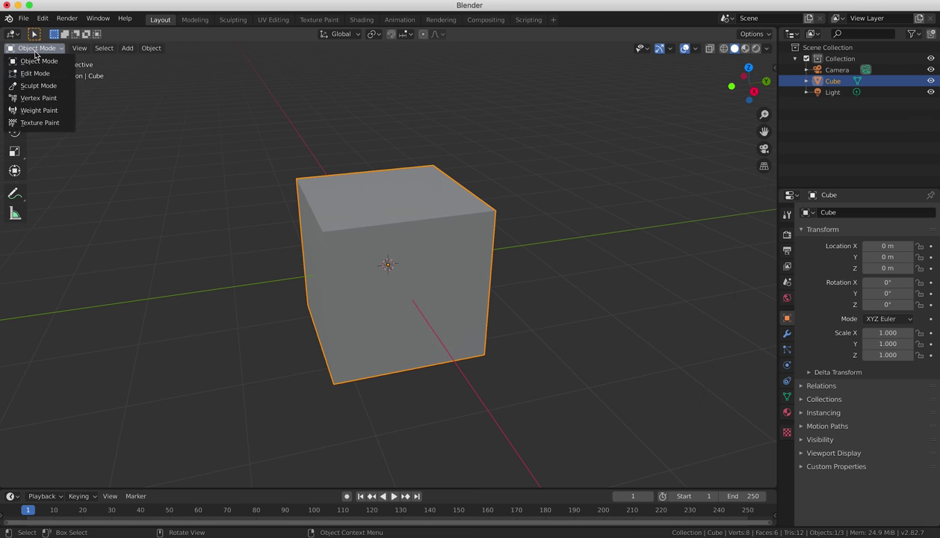
{"action": "left_click", "coordinate": [35, 73]}
{"action": "left_click", "coordinate": [94, 48]}
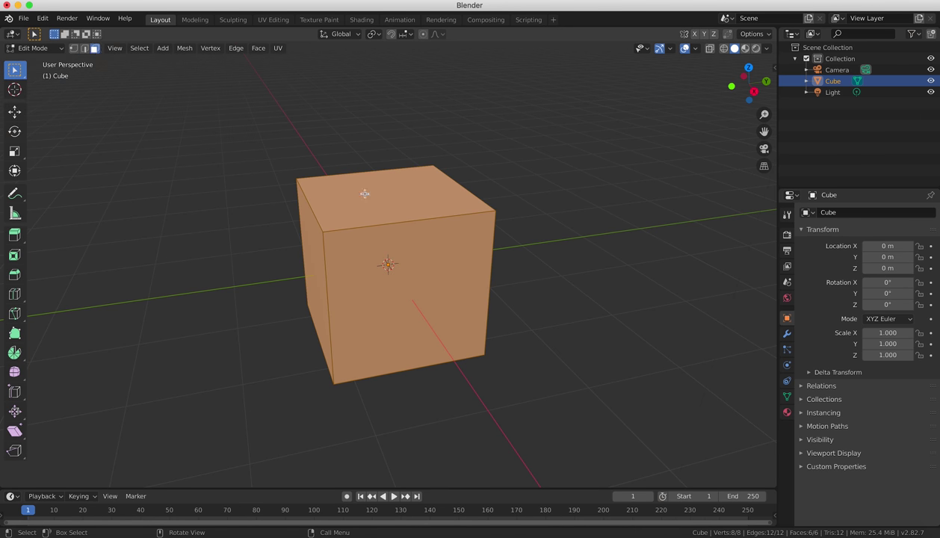
Select the whole cube and view it from the front
{"action": "key", "text": "alt+a"}
{"action": "key", "text": "a"}
{"action": "key", "text": "alt+a"}
{"action": "key", "text": "a"}
{"action": "key", "text": "alt+a"}
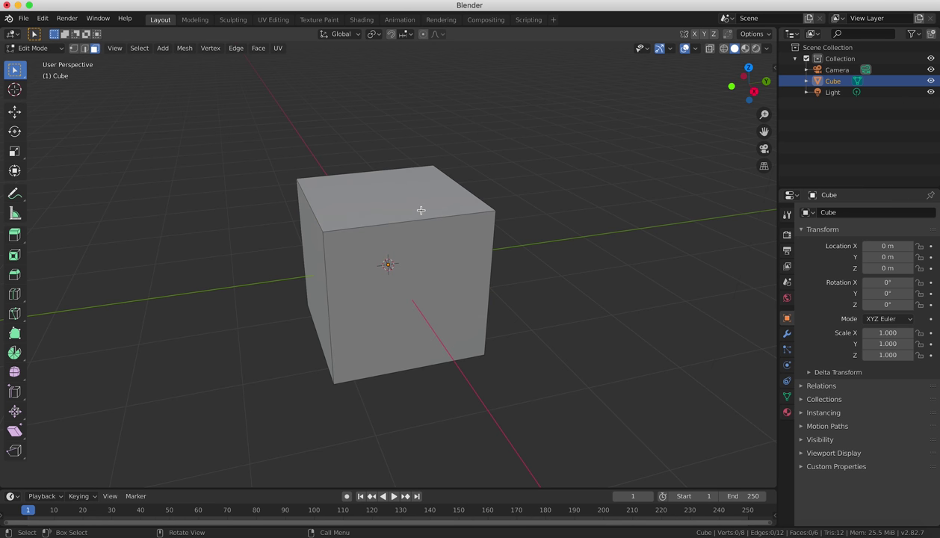
{"action": "key", "text": "a"}
{"action": "key", "text": "KP_1"}
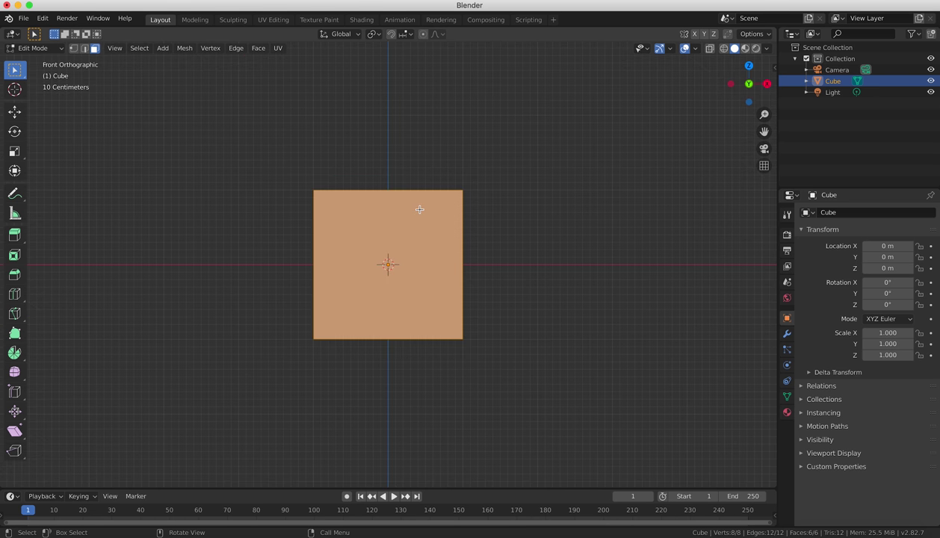
Subdivide the cube with 2 cuts, giving each side a 3×3 face grid
{"action": "right_click", "coordinate": [421, 212]}
{"action": "left_click", "coordinate": [428, 214]}
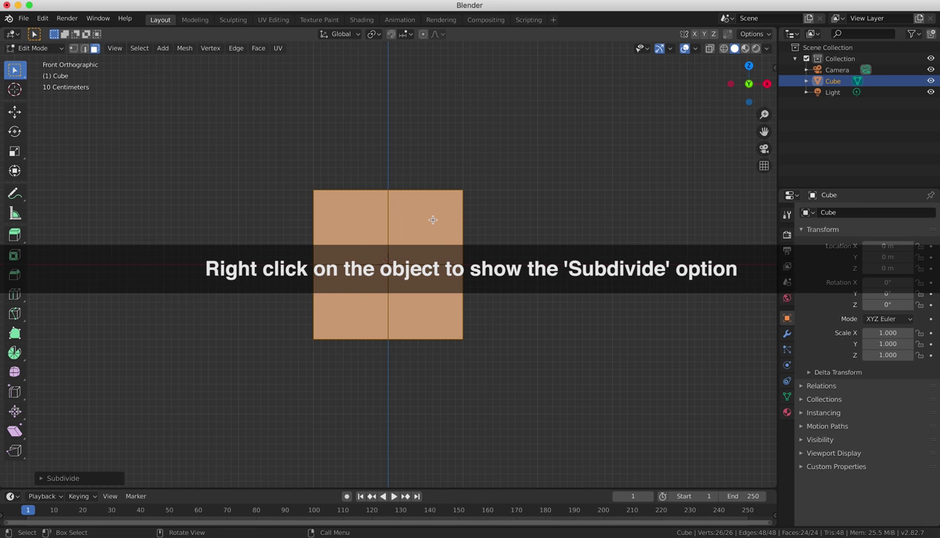
{"action": "left_click", "coordinate": [43, 476]}
{"action": "left_click", "coordinate": [183, 400]}
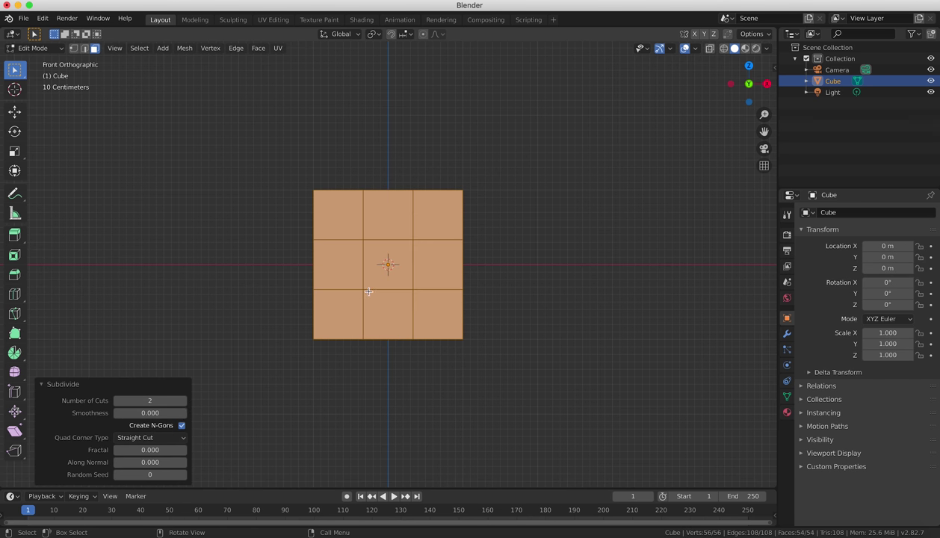
Pick several individual faces, then select all and deselect everything
{"action": "left_click", "coordinate": [395, 263]}
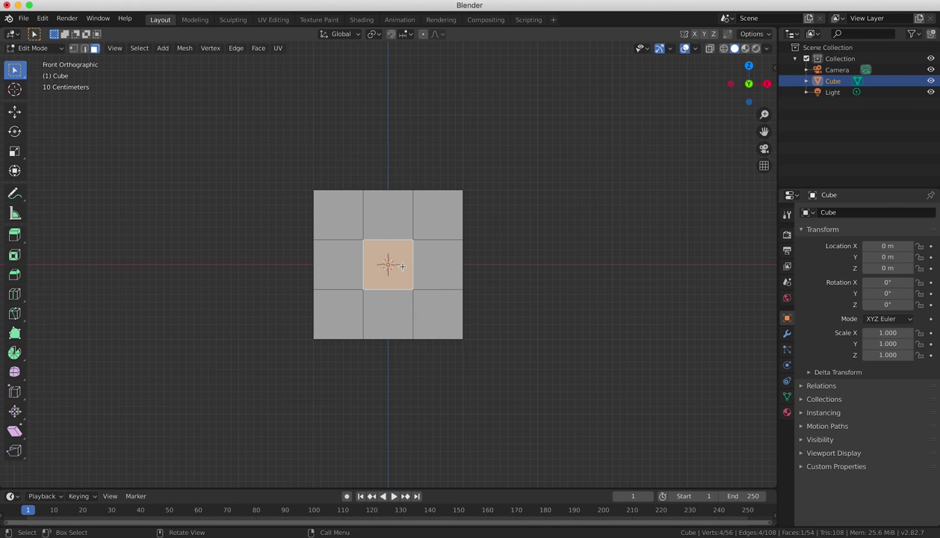
{"action": "left_click", "coordinate": [379, 226]}
{"action": "left_click", "coordinate": [445, 217]}
{"action": "left_click", "coordinate": [442, 314]}
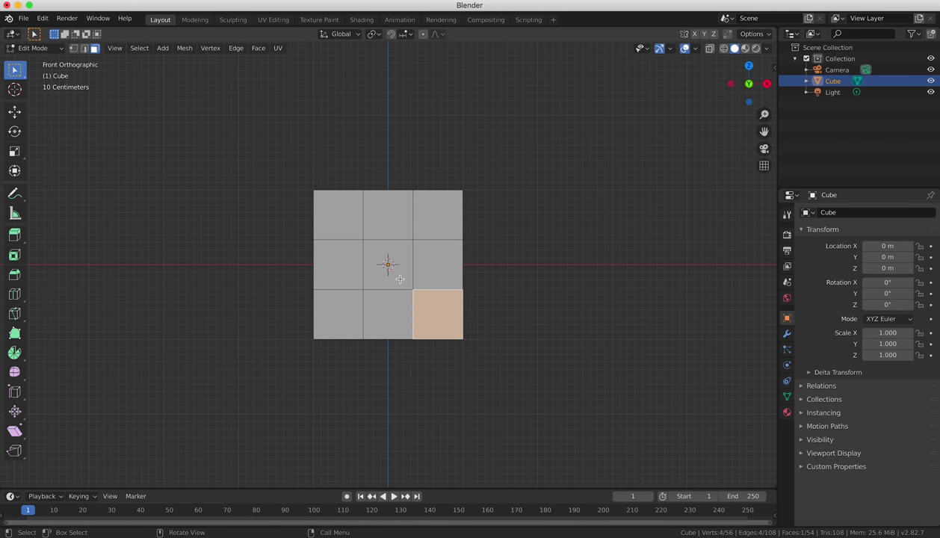
{"action": "key", "text": "a"}
{"action": "key", "text": "alt+a"}
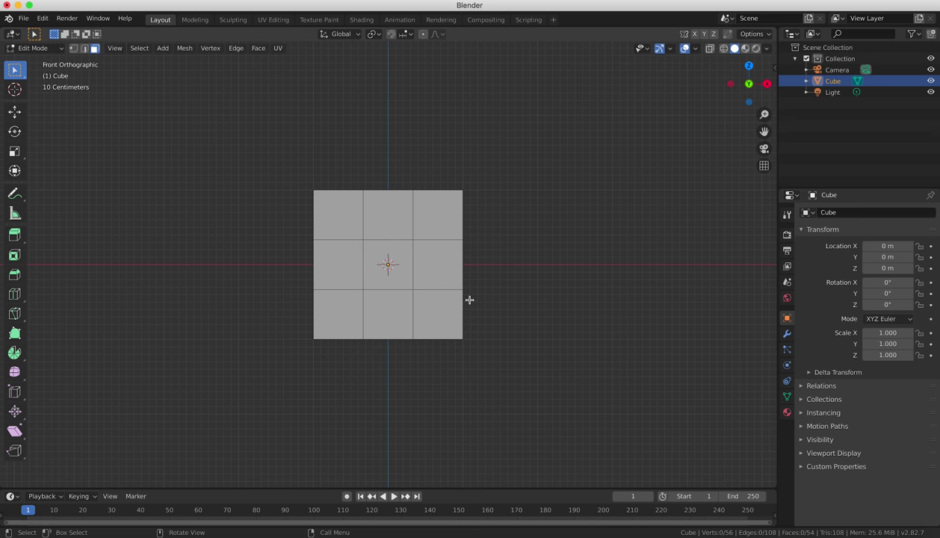
Loop-cut down the middle of the centre column, then clear the selection in vertex select mode
{"action": "key", "text": "ctrl"}
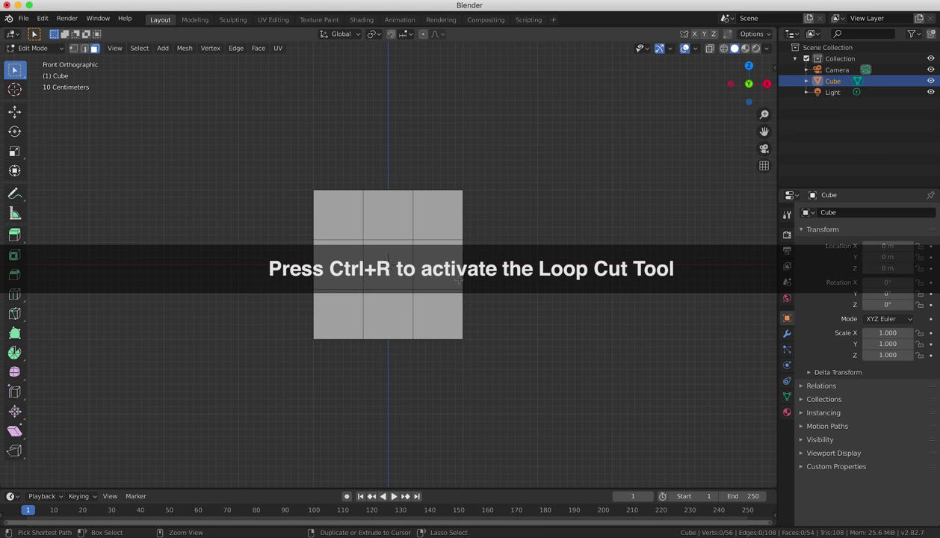
{"action": "key", "text": "ctrl+r"}
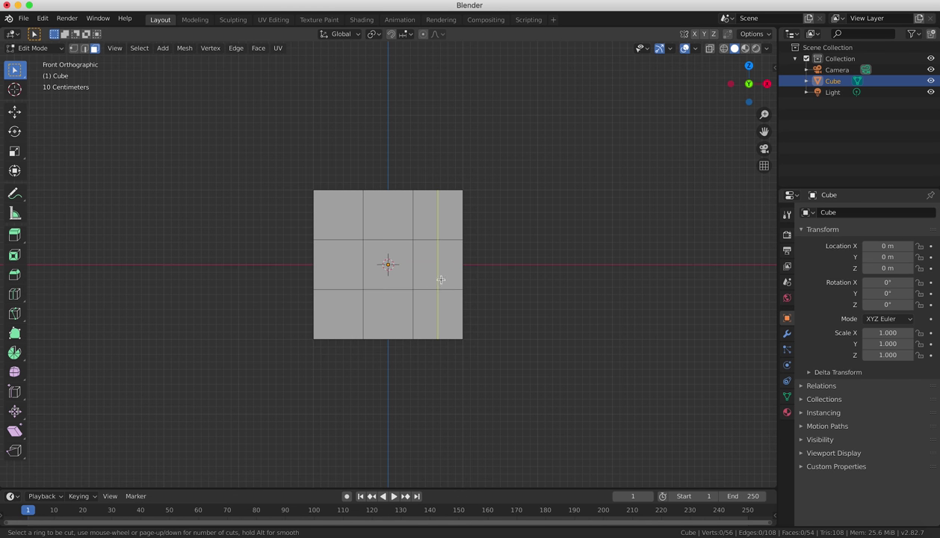
{"action": "left_click", "coordinate": [389, 297]}
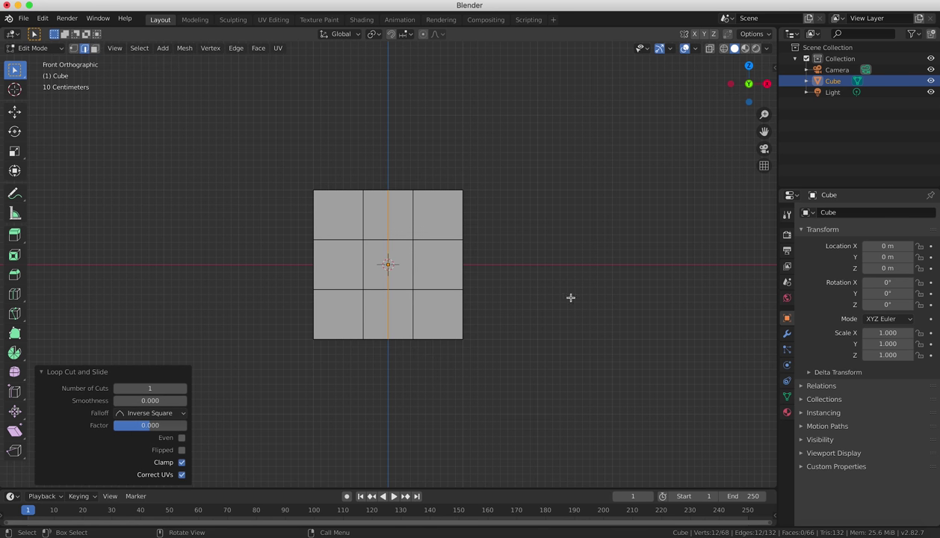
{"action": "left_click", "coordinate": [43, 371]}
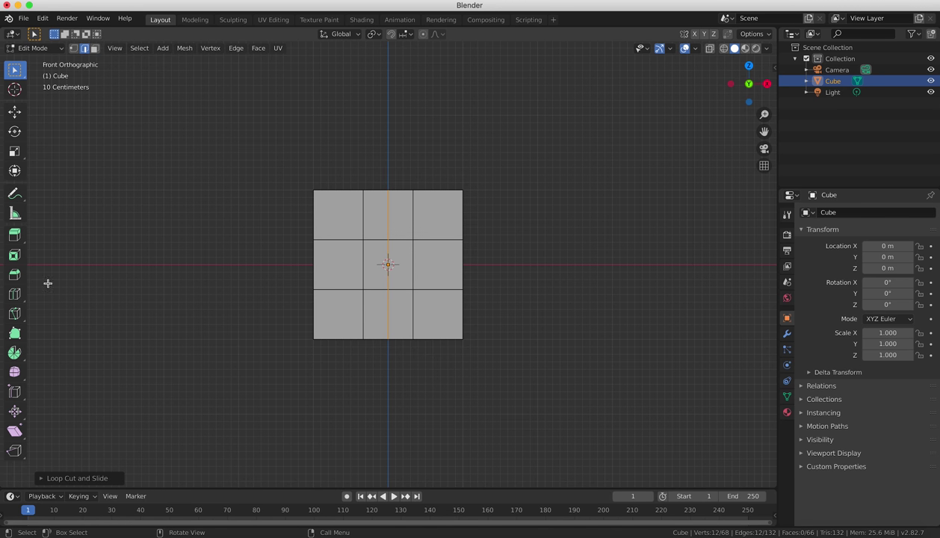
{"action": "left_click", "coordinate": [73, 48]}
{"action": "key", "text": "a"}
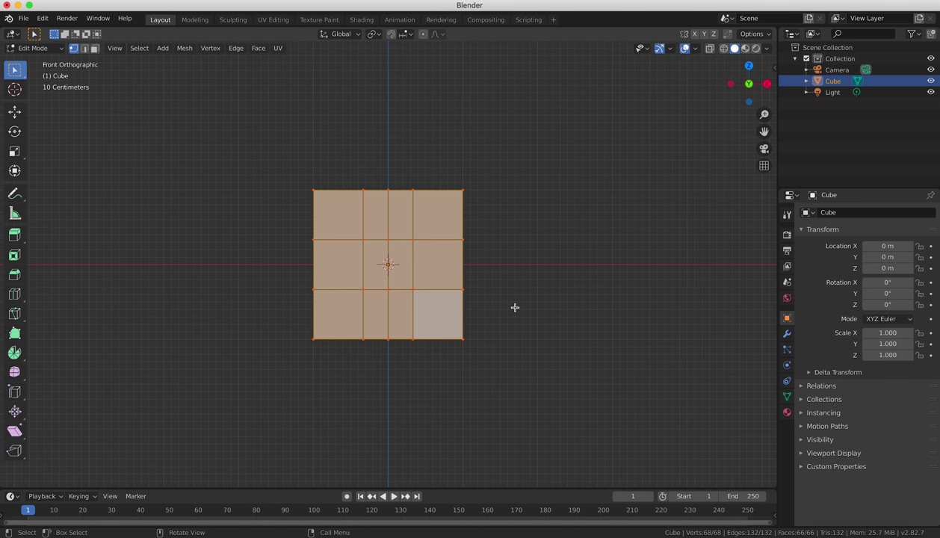
{"action": "key", "text": "alt+a"}
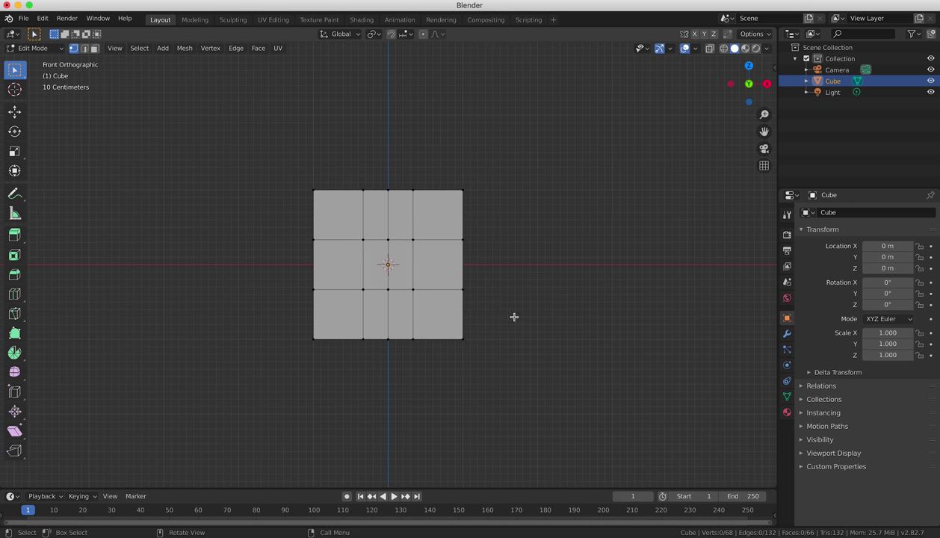
With X-ray on, box-select the left-half vertices and delete them
{"action": "left_click", "coordinate": [708, 48]}
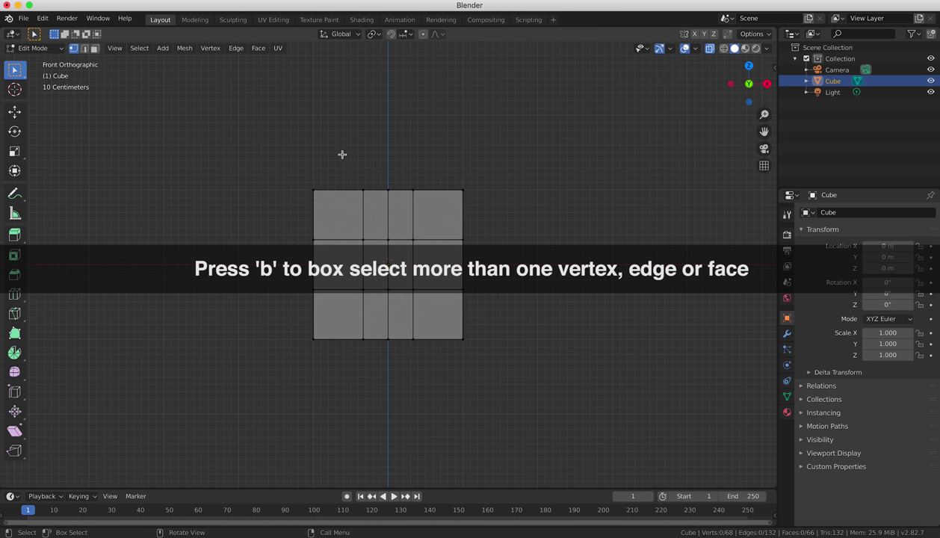
{"action": "key", "text": "b"}
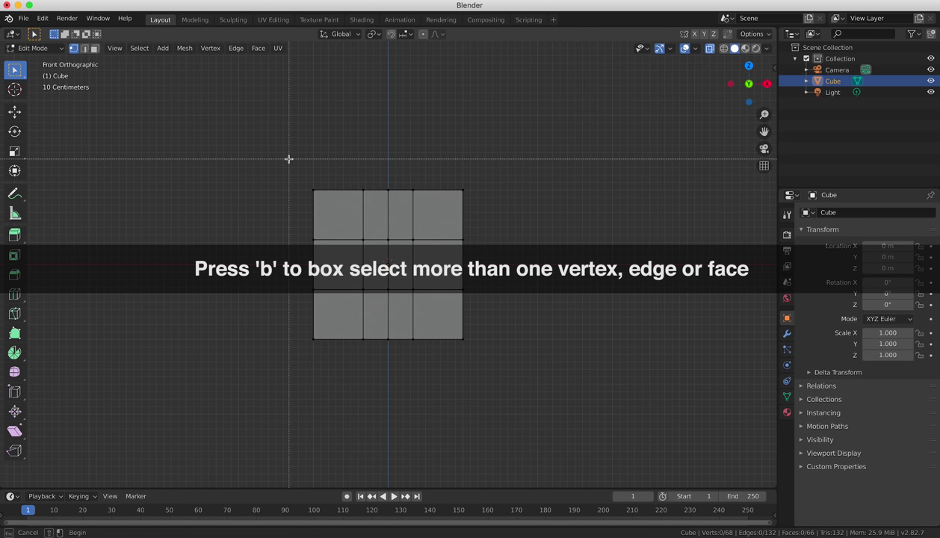
{"action": "left_click_drag", "start_coordinate": [288, 158], "coordinate": [370, 375]}
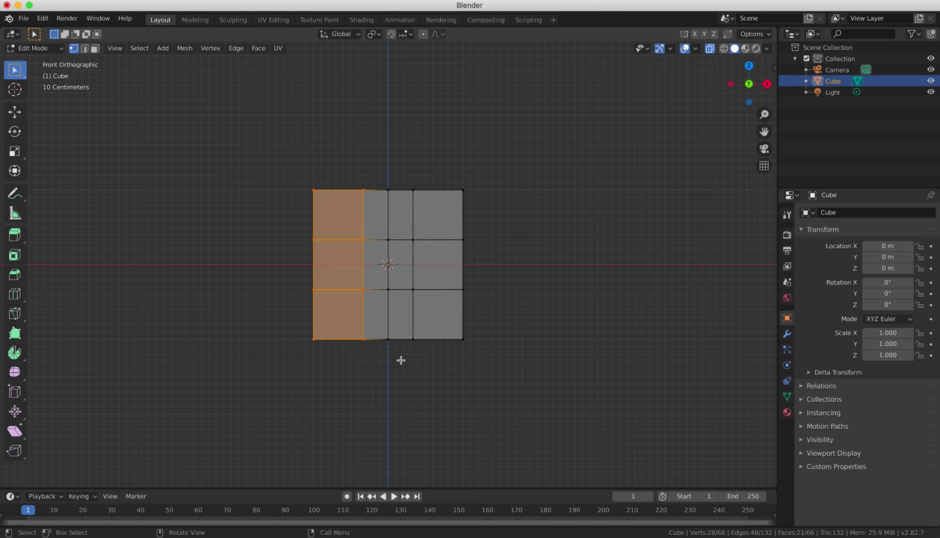
{"action": "key", "text": "x"}
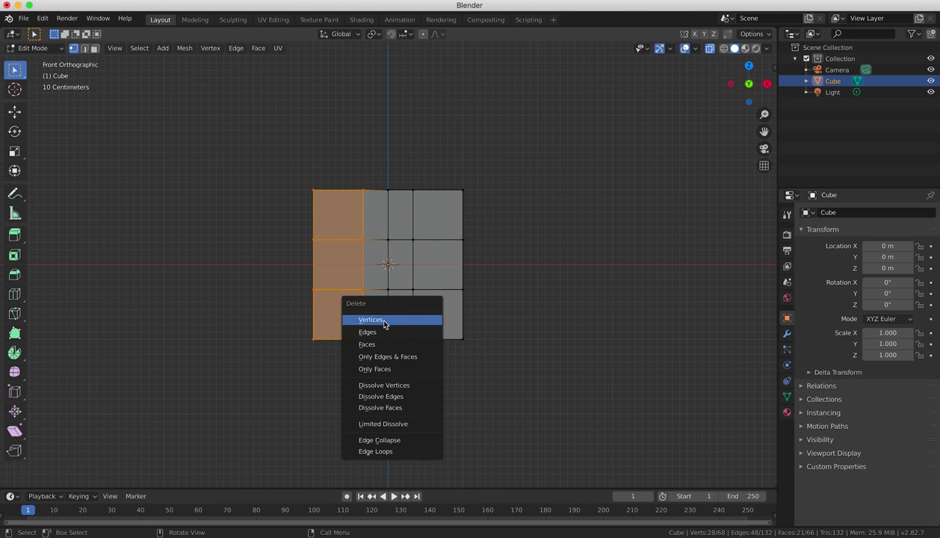
{"action": "left_click", "coordinate": [384, 321]}
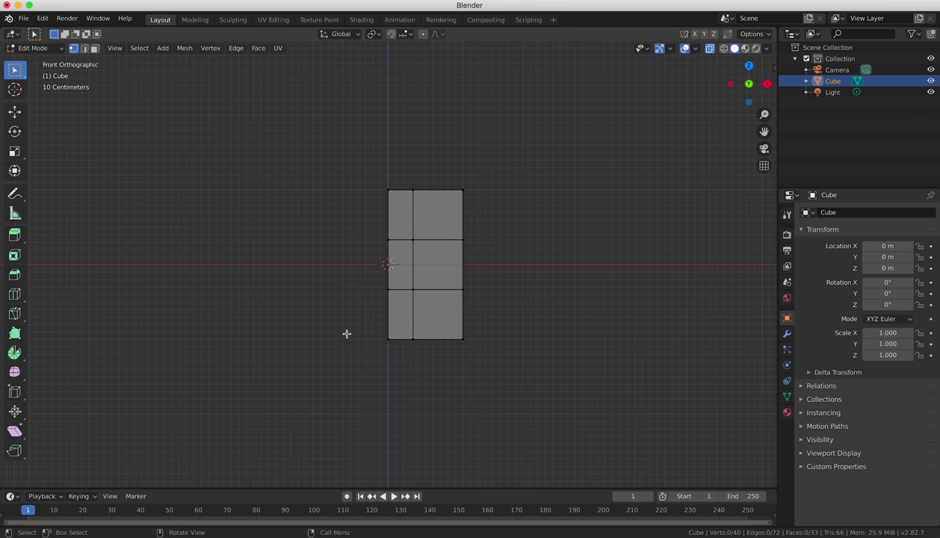
{"action": "mouse_move", "coordinate": [393, 318]}
{"action": "middle_mouse_down"}
{"action": "mouse_move", "coordinate": [288, 310]}
{"action": "mouse_move", "coordinate": [499, 314]}
{"action": "mouse_move", "coordinate": [510, 342]}
{"action": "mouse_move", "coordinate": [451, 346]}
{"action": "mouse_move", "coordinate": [396, 324]}
{"action": "mouse_move", "coordinate": [481, 359]}
{"action": "mouse_move", "coordinate": [518, 311]}
{"action": "mouse_move", "coordinate": [483, 329]}
{"action": "mouse_move", "coordinate": [450, 330]}
{"action": "middle_mouse_up"}
{"action": "left_click", "coordinate": [423, 271]}
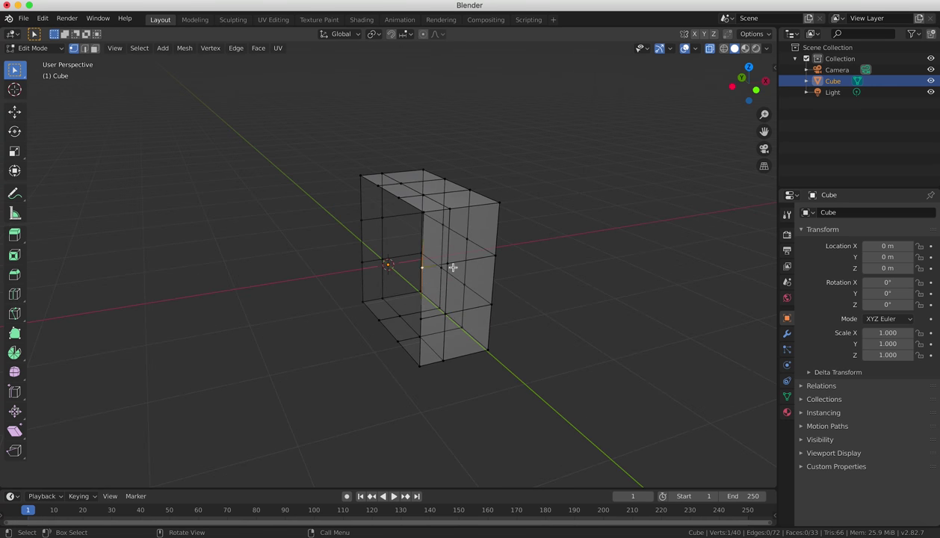
{"action": "middle_click_drag", "start_coordinate": [602, 306], "coordinate": [564, 317]}
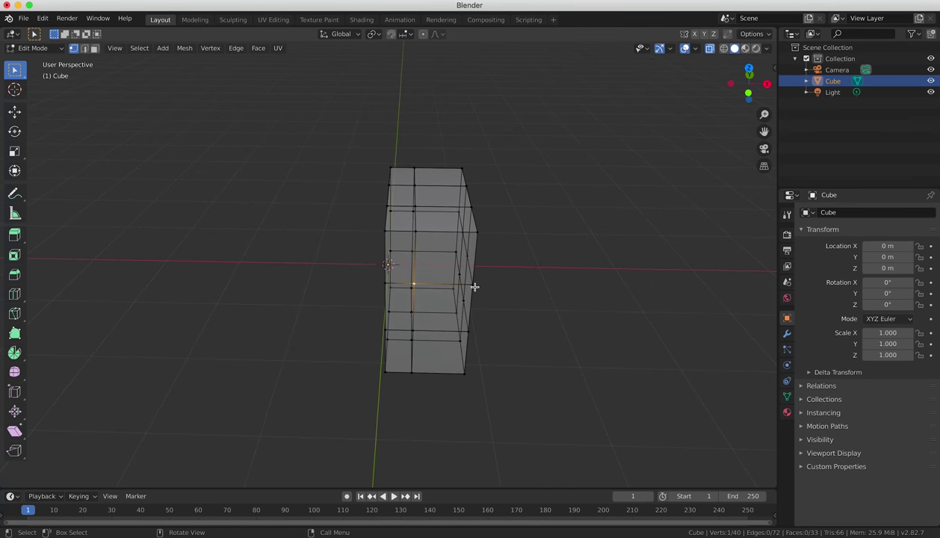
{"action": "left_click", "coordinate": [385, 230]}
{"action": "left_click", "coordinate": [477, 233]}
{"action": "left_click", "coordinate": [429, 208]}
{"action": "left_click", "coordinate": [421, 182]}
{"action": "left_click", "coordinate": [416, 170]}
{"action": "left_click", "coordinate": [414, 372]}
{"action": "left_click", "coordinate": [384, 372]}
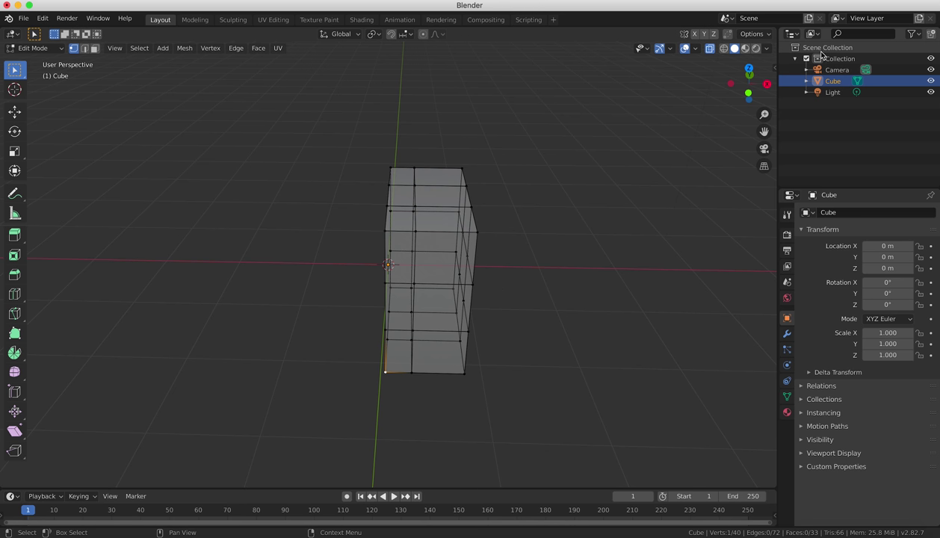
Add a Mirror modifier on the X axis to the half cube
{"action": "key", "text": "KP_1"}
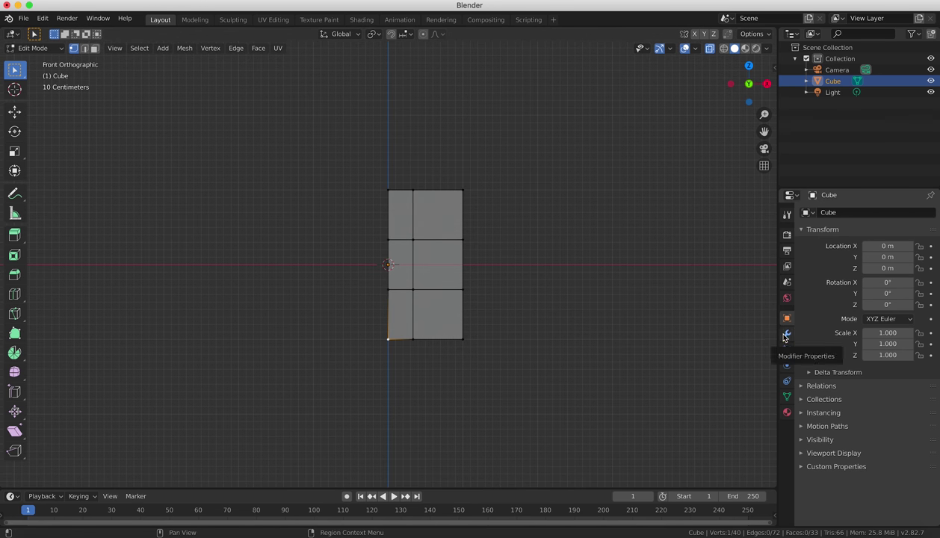
{"action": "left_click", "coordinate": [786, 334]}
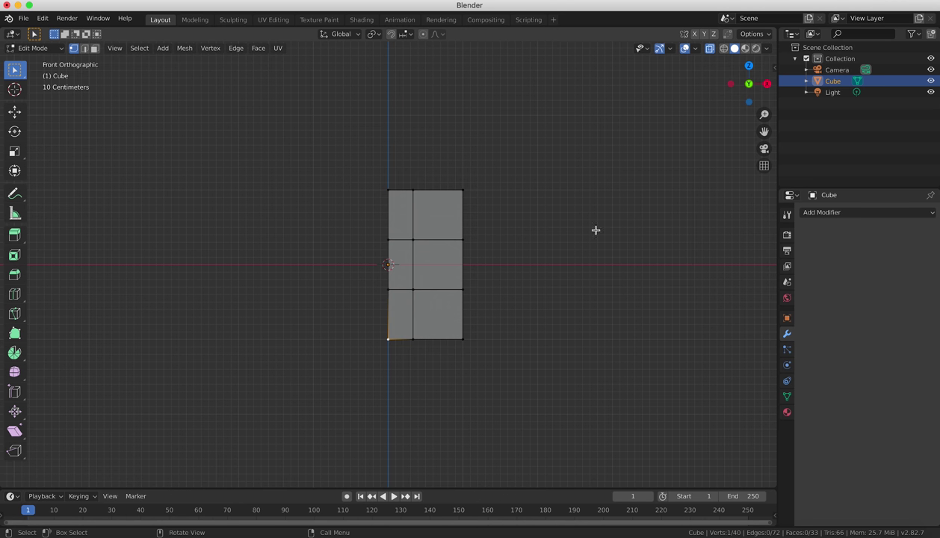
{"action": "left_click", "coordinate": [857, 214]}
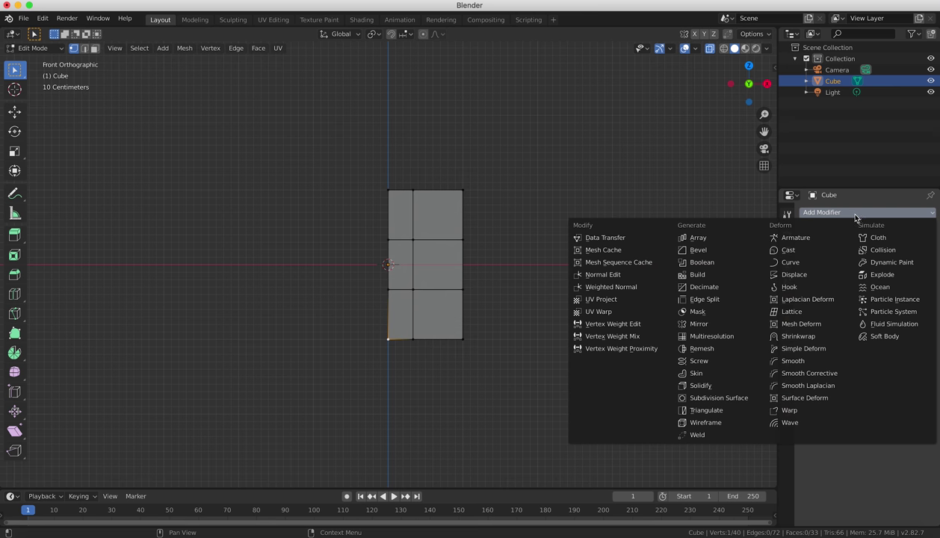
{"action": "left_click", "coordinate": [713, 327]}
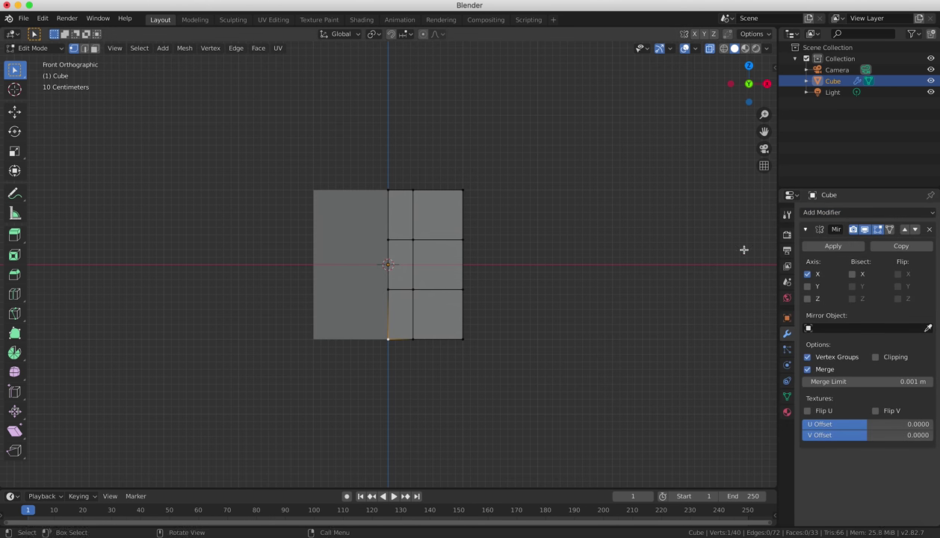
Close the reopened modifier list and return to editing the mirrored mesh with nothing selected
{"action": "left_click", "coordinate": [844, 212]}
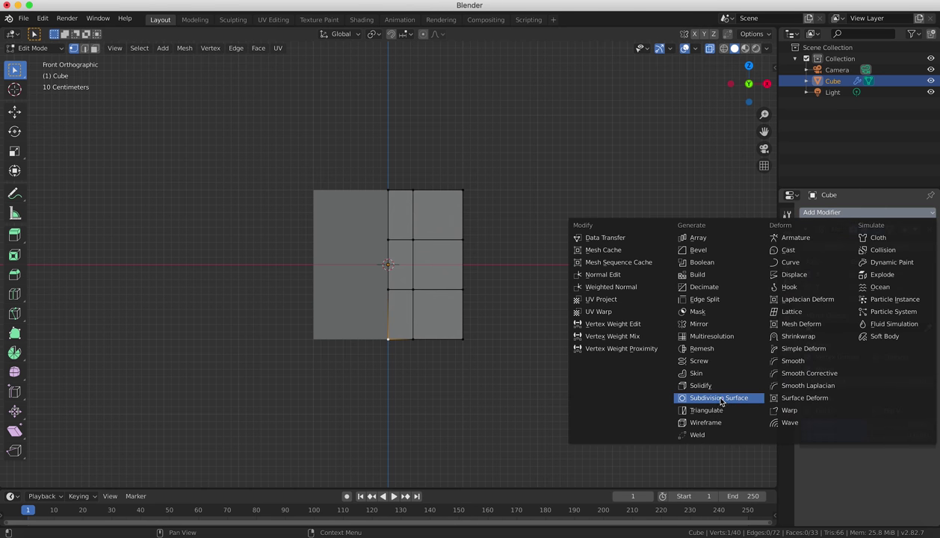
{"action": "left_click", "coordinate": [821, 213]}
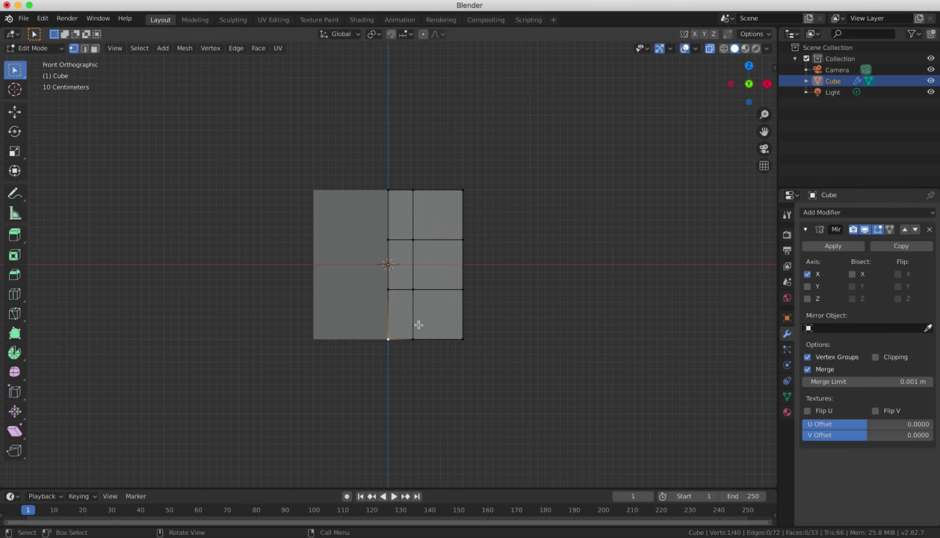
{"action": "key", "text": "ctrl+z"}
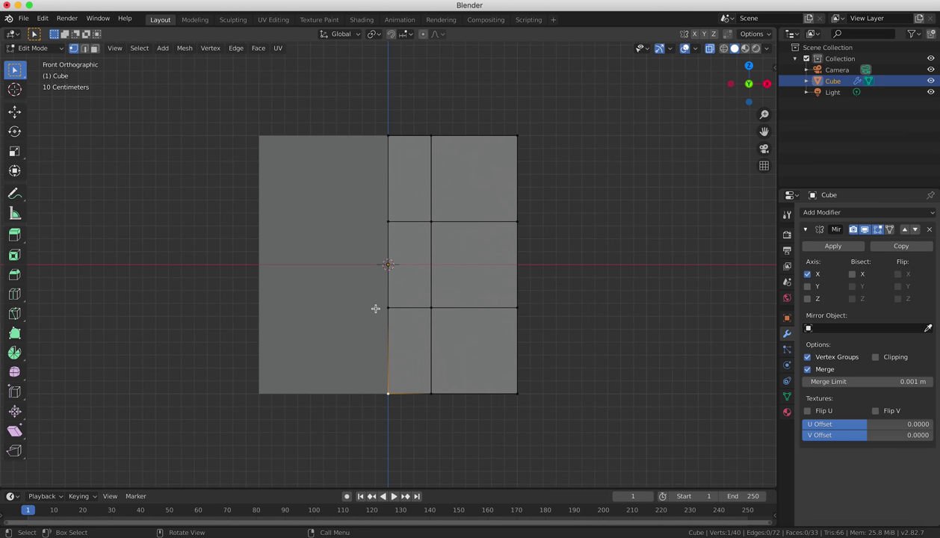
{"action": "key", "text": "Tab"}
{"action": "key", "text": "Tab"}
{"action": "left_click", "coordinate": [515, 139]}
Select the top-right face in Face mode, cancel a move, and orbit to a 3D view
{"action": "left_click", "coordinate": [94, 48]}
{"action": "left_click", "coordinate": [467, 169]}
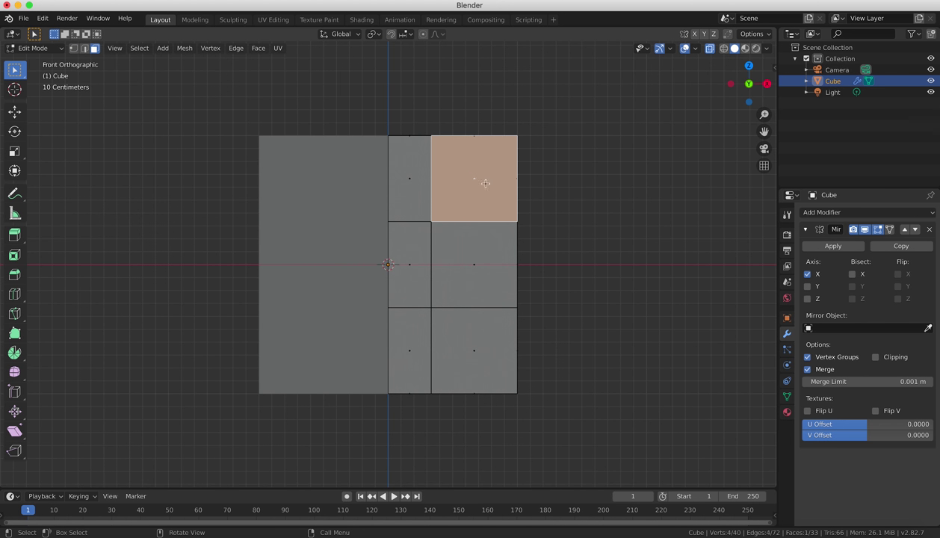
{"action": "key", "text": "g"}
{"action": "key", "text": "Escape"}
{"action": "key", "text": "Tab"}
{"action": "mouse_move", "coordinate": [543, 219]}
{"action": "middle_mouse_down"}
{"action": "mouse_move", "coordinate": [441, 288]}
{"action": "mouse_move", "coordinate": [462, 290]}
{"action": "mouse_move", "coordinate": [400, 249]}
{"action": "middle_mouse_up"}
{"action": "key", "text": "Tab"}
Extrude the middle face beside the mirror seam in place and turn X-ray off
{"action": "left_click", "coordinate": [393, 286]}
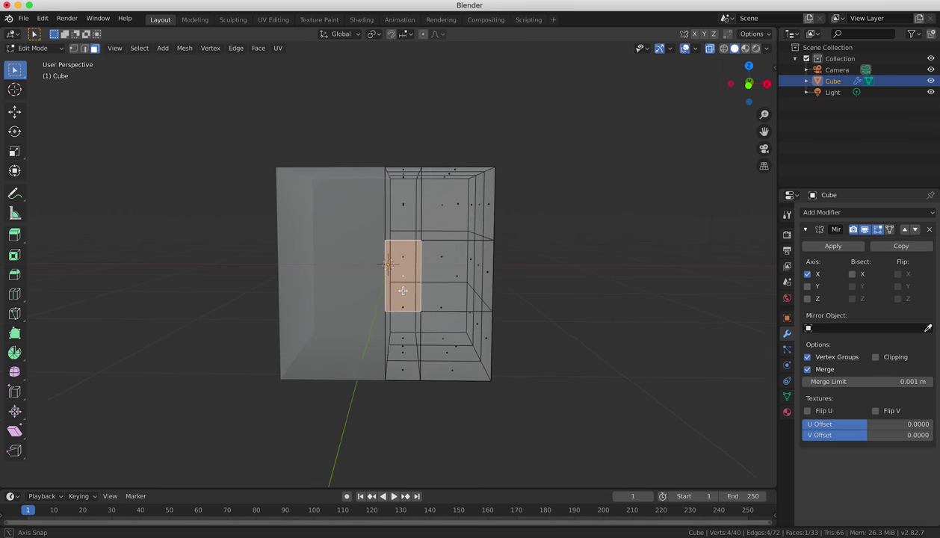
{"action": "middle_click_drag", "start_coordinate": [393, 286], "coordinate": [500, 300]}
{"action": "key", "text": "e"}
{"action": "right_click", "coordinate": [522, 298]}
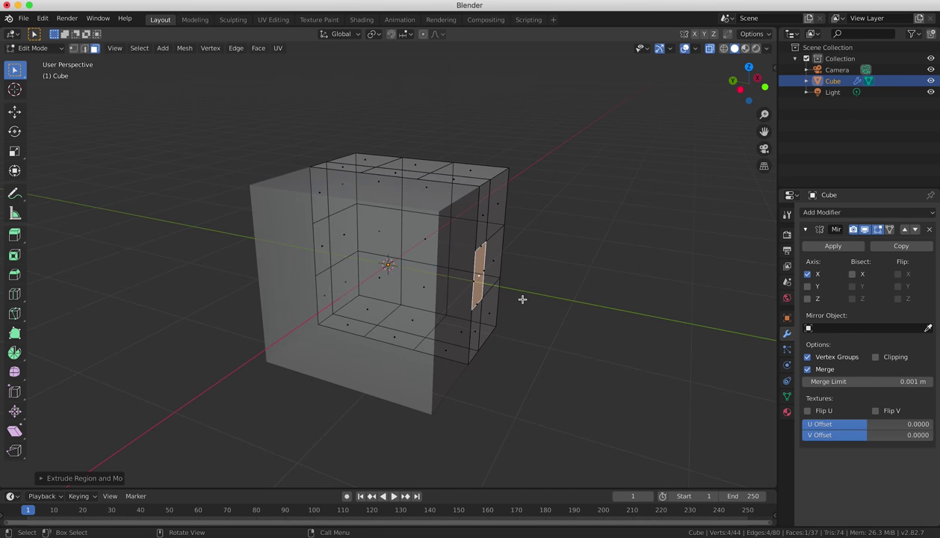
{"action": "key", "text": "KP_1"}
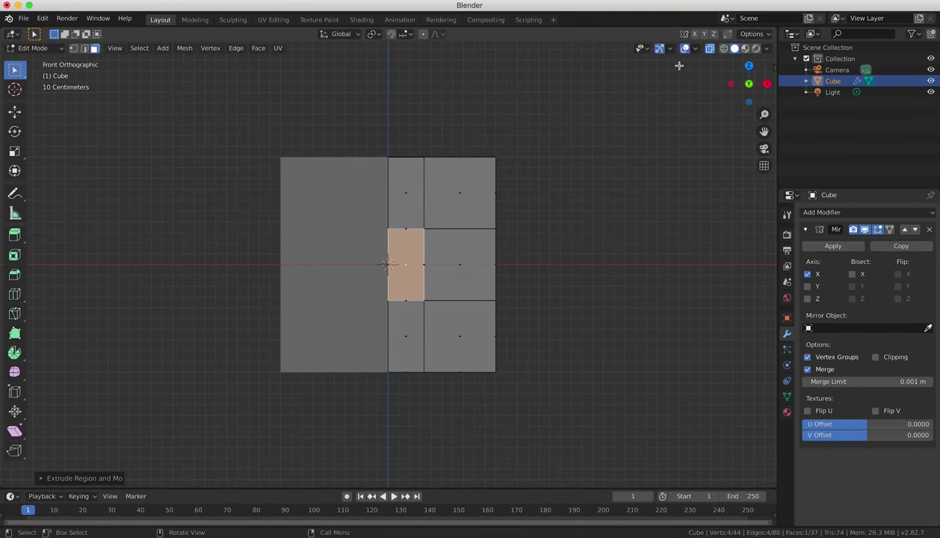
{"action": "left_click", "coordinate": [702, 48]}
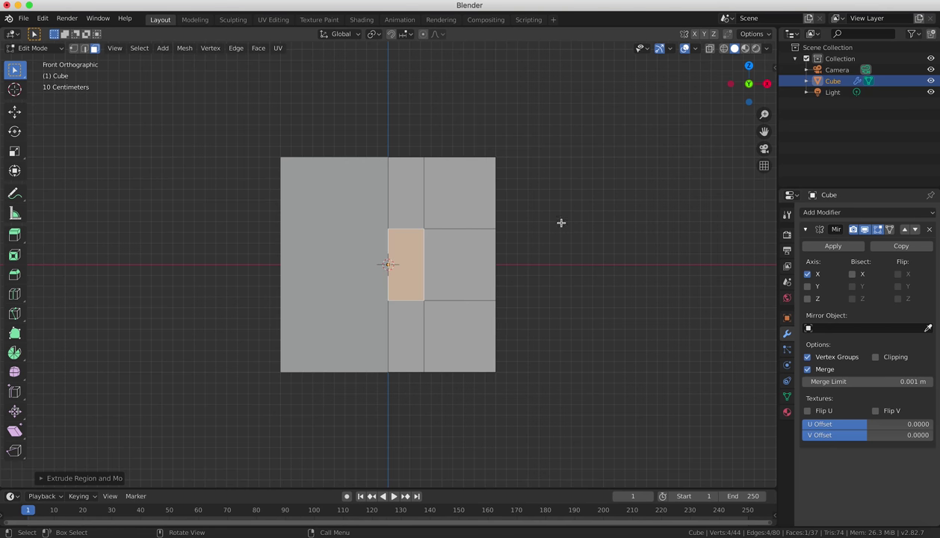
{"action": "middle_click_drag", "start_coordinate": [561, 224], "coordinate": [485, 273]}
Extrude the front face into a nose block and the top middle face upward
{"action": "key", "text": "KP_3"}
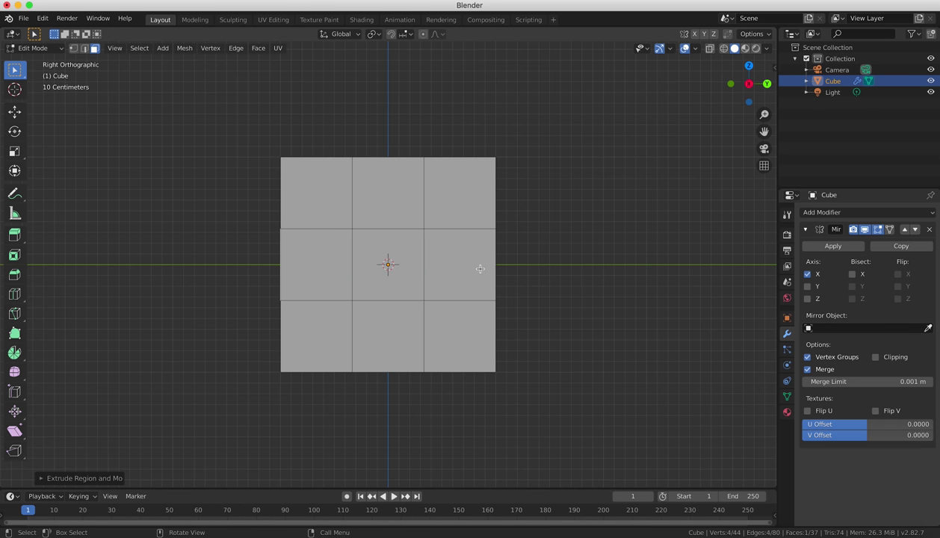
{"action": "key", "text": "e"}
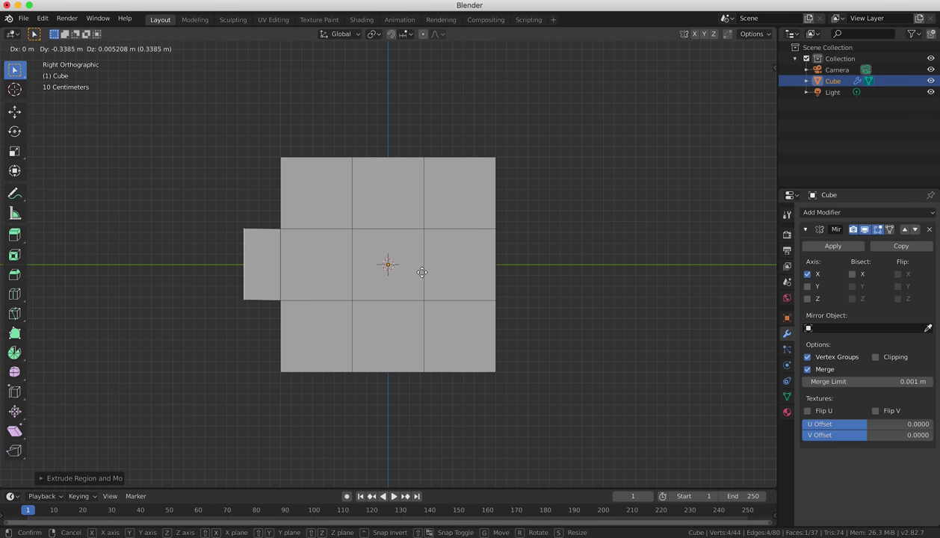
{"action": "left_click", "coordinate": [412, 264]}
{"action": "mouse_move", "coordinate": [411, 264]}
{"action": "middle_mouse_down"}
{"action": "mouse_move", "coordinate": [464, 223]}
{"action": "mouse_move", "coordinate": [383, 181]}
{"action": "middle_mouse_up"}
{"action": "left_click", "coordinate": [383, 181]}
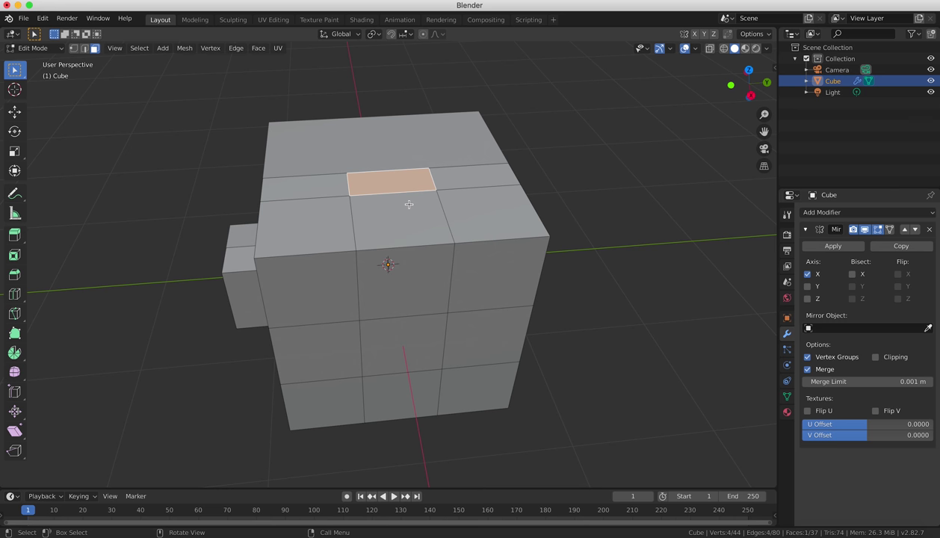
{"action": "key", "text": "e"}
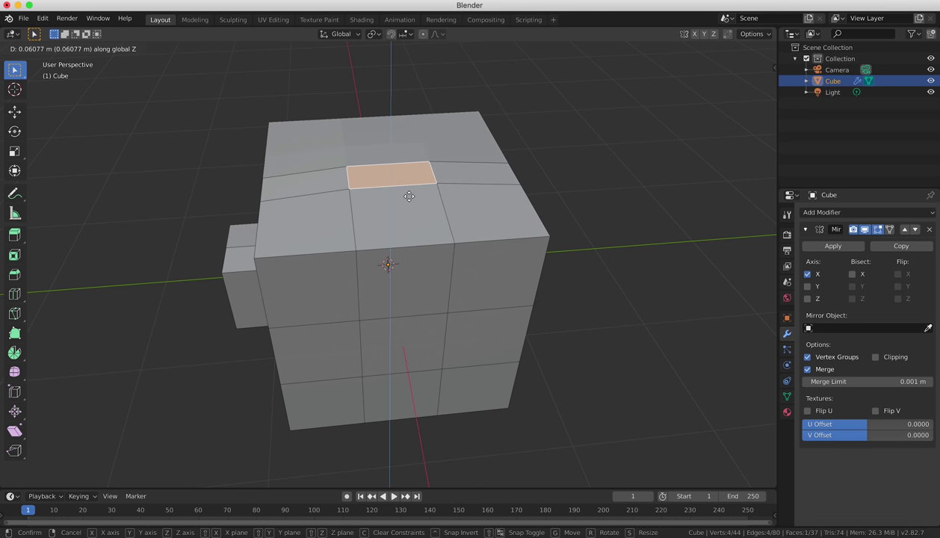
{"action": "left_click", "coordinate": [408, 161]}
Orbit to the underside and select a middle bottom face
{"action": "key", "text": "KP_1"}
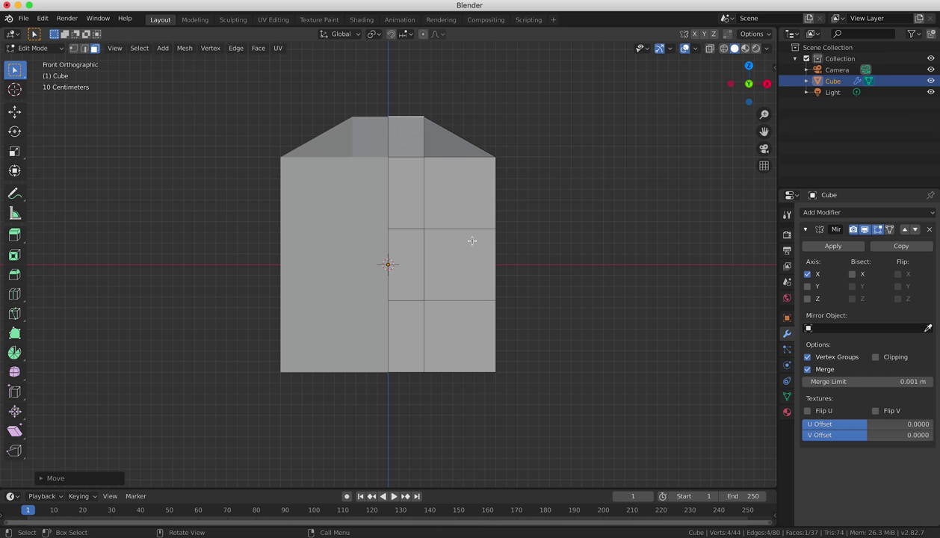
{"action": "middle_click_drag", "start_coordinate": [471, 262], "coordinate": [486, 257]}
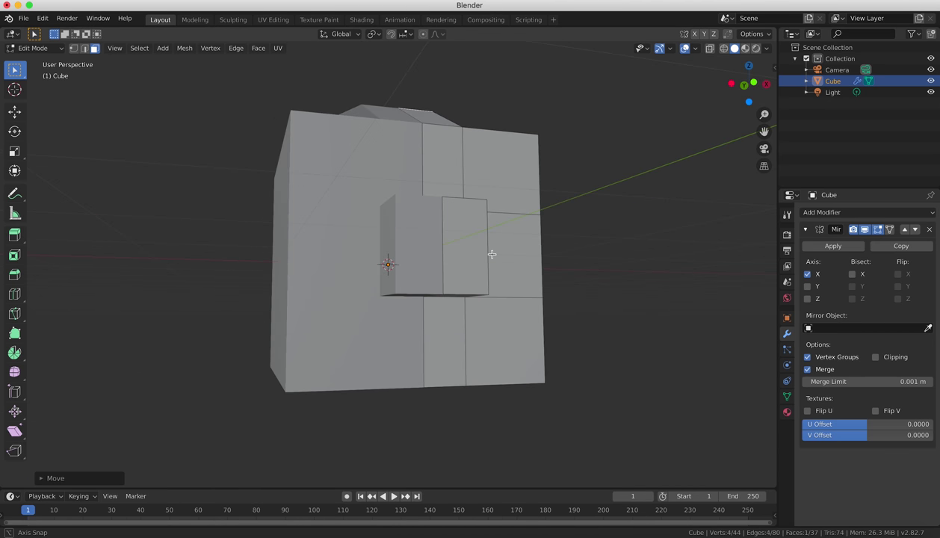
{"action": "middle_click_drag", "start_coordinate": [486, 257], "coordinate": [444, 367]}
{"action": "left_click", "coordinate": [423, 366]}
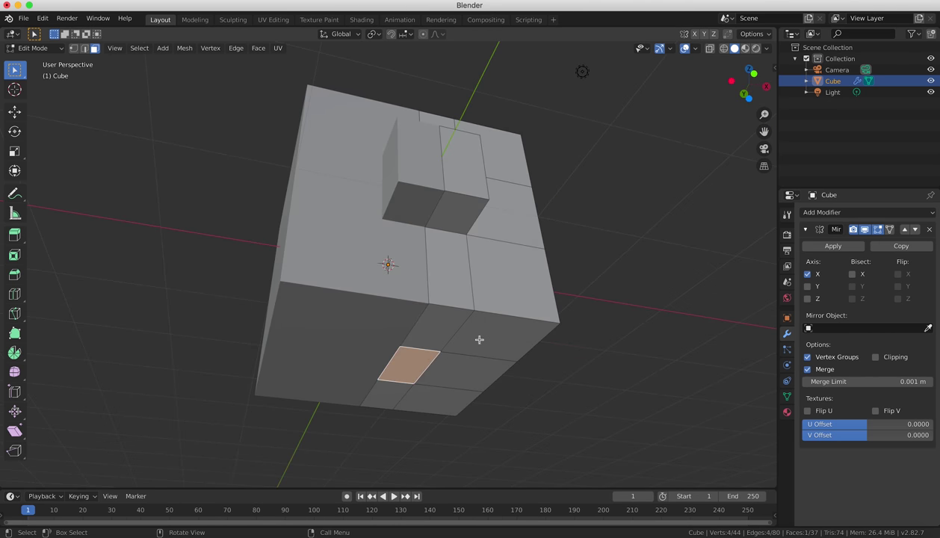
{"action": "key", "text": "KP_1"}
Extrude the bottom face downward, then select the nose's front face beside the seam
{"action": "key", "text": "e"}
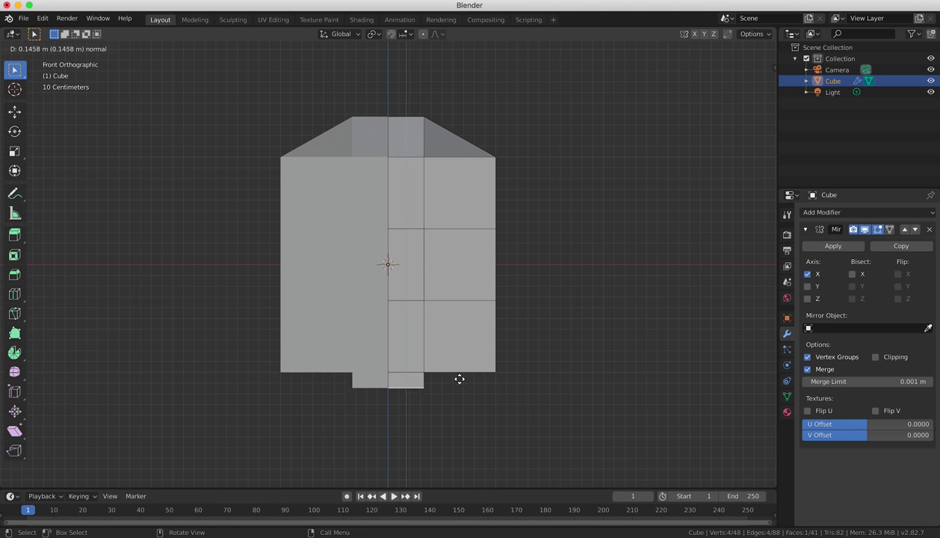
{"action": "left_click", "coordinate": [474, 375]}
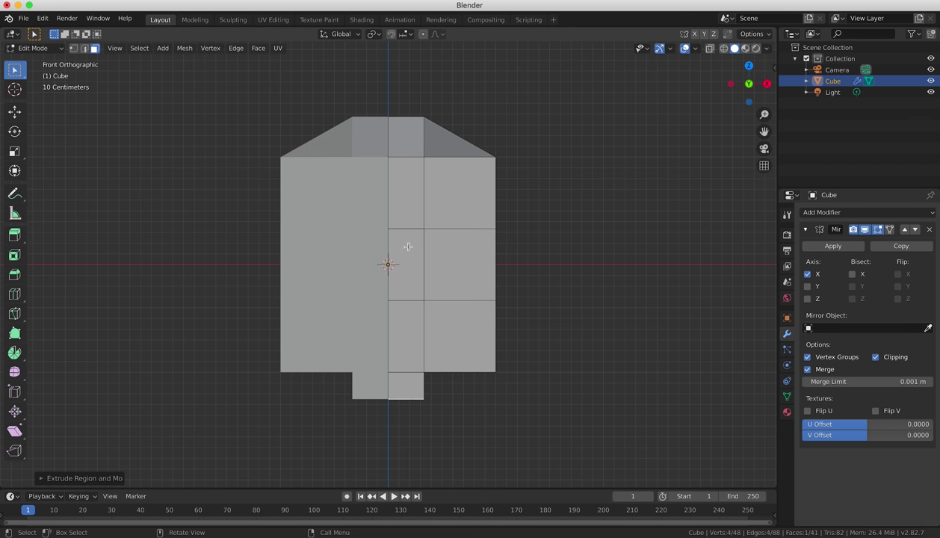
{"action": "left_click", "coordinate": [410, 252]}
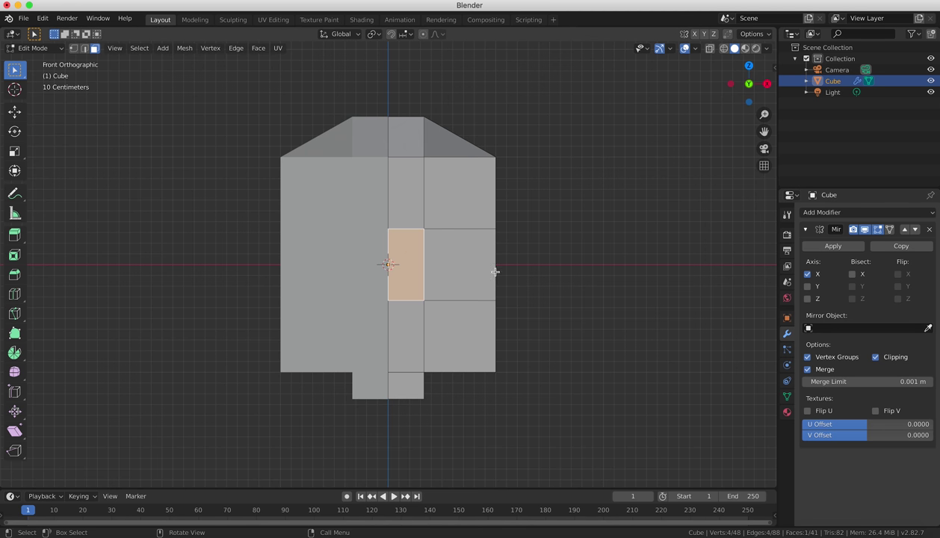
{"action": "middle_click_drag", "start_coordinate": [494, 272], "coordinate": [443, 270]}
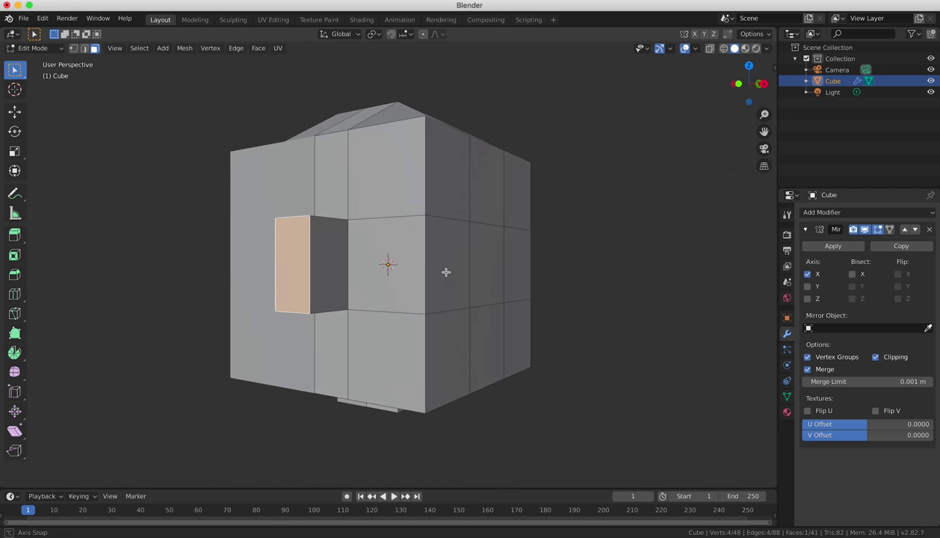
Shrink and reposition the nose tip face into a pointed beak
{"action": "key", "text": "s"}
{"action": "left_click", "coordinate": [291, 263]}
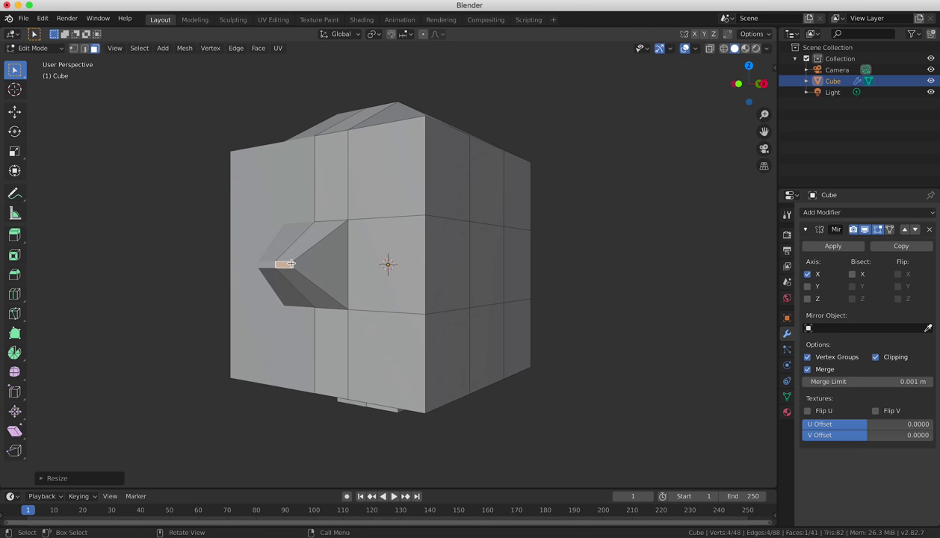
{"action": "key", "text": "g"}
{"action": "left_click", "coordinate": [284, 267]}
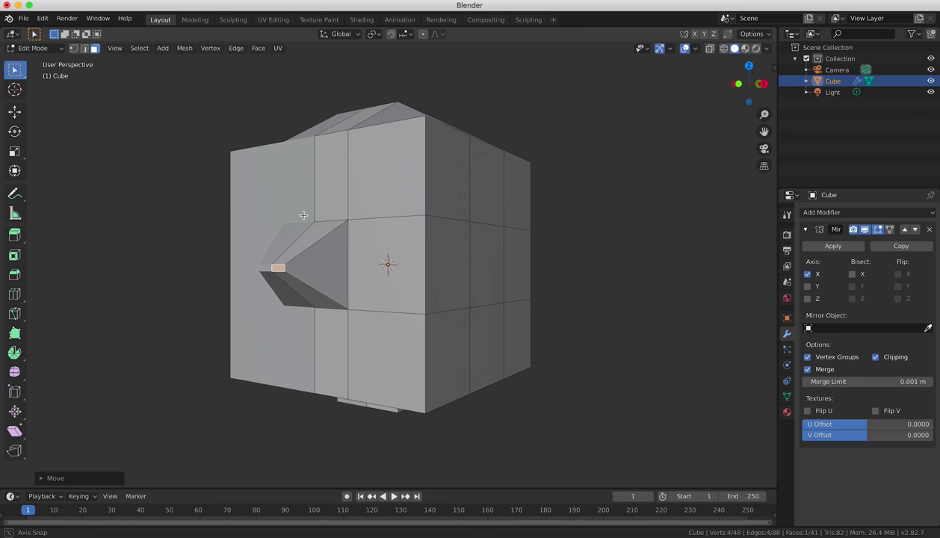
{"action": "middle_click_drag", "start_coordinate": [304, 215], "coordinate": [319, 224]}
Add a horizontal edge loop around the upper head
{"action": "key", "text": "ctrl+r"}
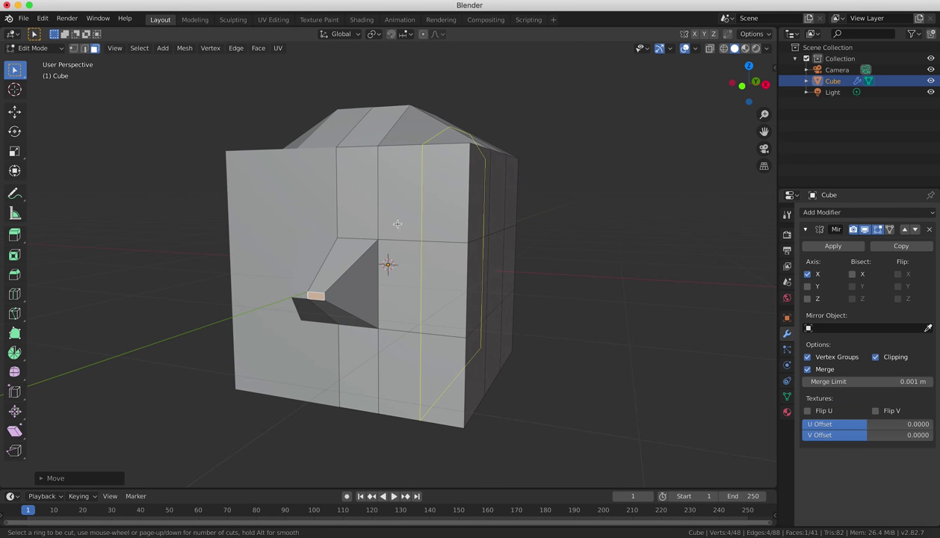
{"action": "left_click", "coordinate": [455, 259]}
{"action": "middle_click_drag", "start_coordinate": [583, 301], "coordinate": [514, 289]}
Extrude a side face of the head outward, then select an upper front face
{"action": "key", "text": "3"}
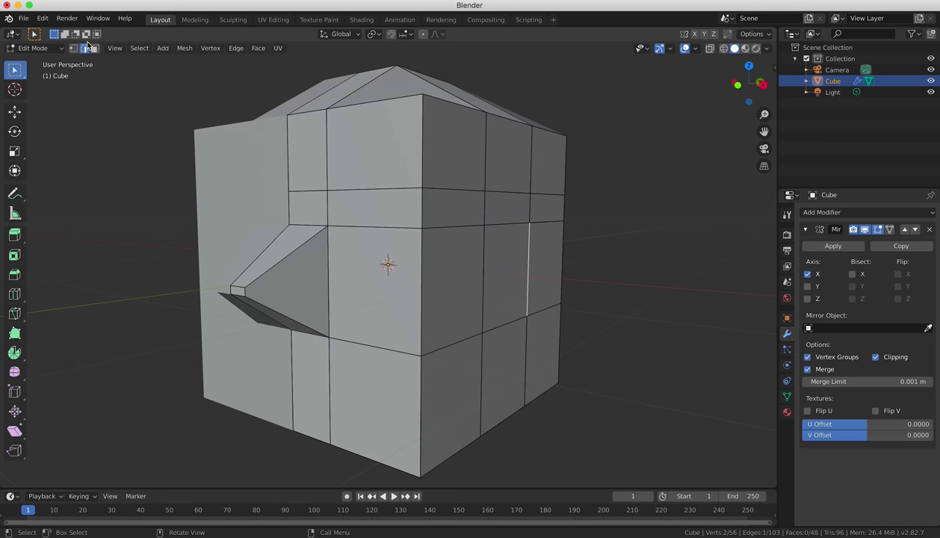
{"action": "left_click", "coordinate": [491, 283]}
{"action": "key", "text": "e"}
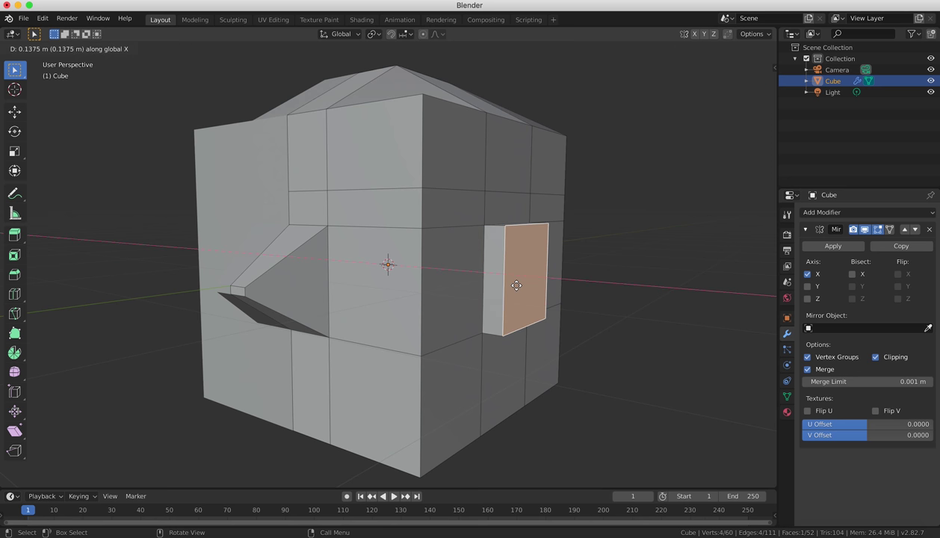
{"action": "left_click", "coordinate": [499, 284]}
{"action": "middle_click_drag", "start_coordinate": [499, 283], "coordinate": [514, 287]}
{"action": "scroll", "coordinate": [514, 288], "scroll_direction": "down", "scroll_amount": 3}
{"action": "left_click", "coordinate": [414, 236]}
In Right Orthographic view, move the front top faces so the corner slopes back
{"action": "left_click", "coordinate": [382, 233], "text": "shift"}
{"action": "key", "text": "KP_3"}
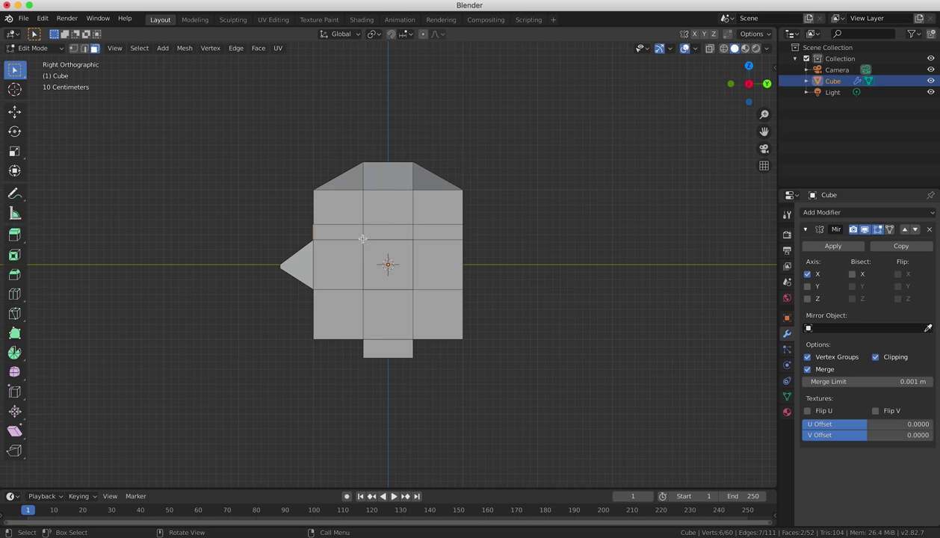
{"action": "key", "text": "g"}
{"action": "left_click", "coordinate": [343, 314]}
{"action": "middle_click_drag", "start_coordinate": [342, 315], "coordinate": [333, 335]}
Select two thin lower side faces, try rotating them, then undo the rotation
{"action": "left_click", "coordinate": [332, 329]}
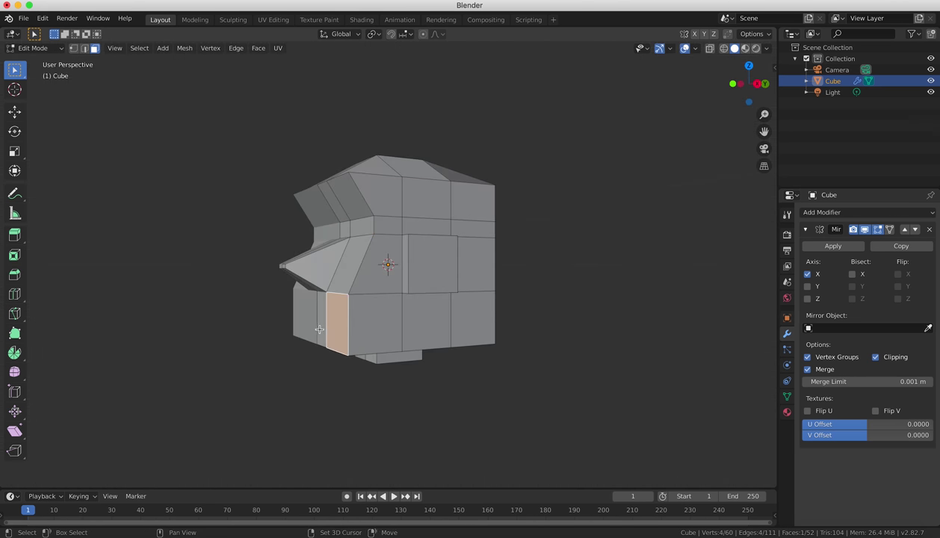
{"action": "left_click", "coordinate": [339, 327], "text": "shift"}
{"action": "key", "text": "KP_3"}
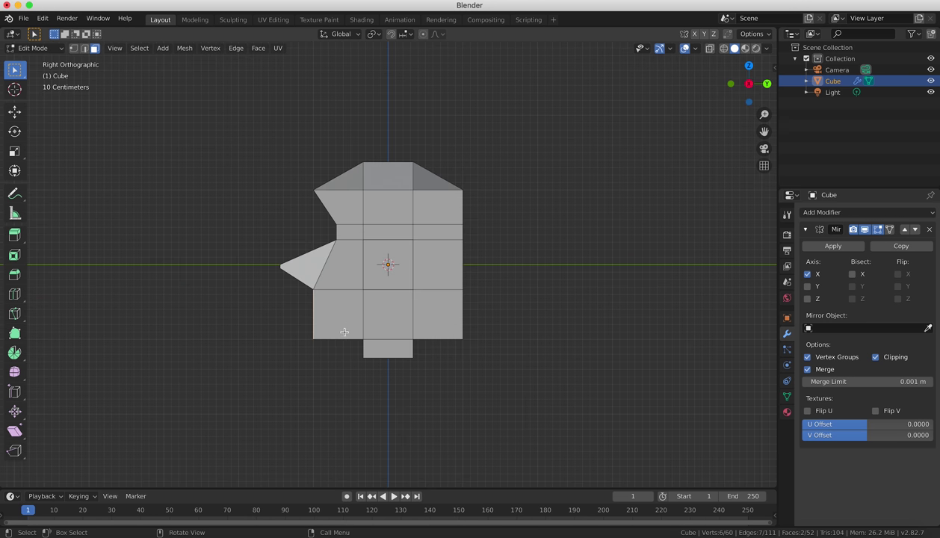
{"action": "key", "text": "r"}
{"action": "left_click", "coordinate": [327, 352]}
{"action": "key", "text": "ctrl+z"}
Extrude the lower front faces outward into a wedge that angles the jaw beneath the beak
{"action": "mouse_move", "coordinate": [335, 361]}
{"action": "middle_mouse_down"}
{"action": "mouse_move", "coordinate": [495, 342]}
{"action": "mouse_move", "coordinate": [434, 319]}
{"action": "middle_mouse_up"}
{"action": "key", "text": "KP_3"}
{"action": "key", "text": "e"}
{"action": "left_click", "coordinate": [480, 339]}
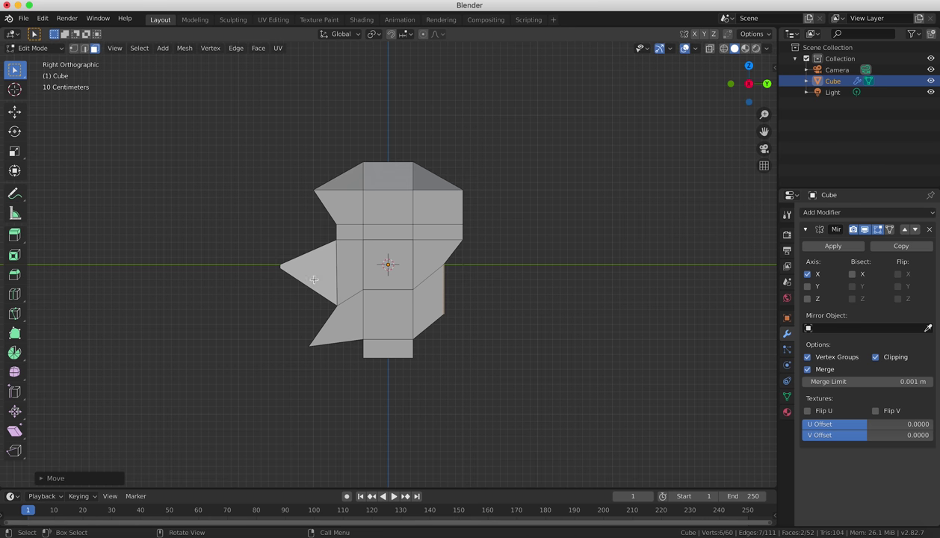
{"action": "middle_click_drag", "start_coordinate": [480, 339], "coordinate": [414, 309]}
{"action": "left_click", "coordinate": [414, 309]}
{"action": "key", "text": "KP_3"}
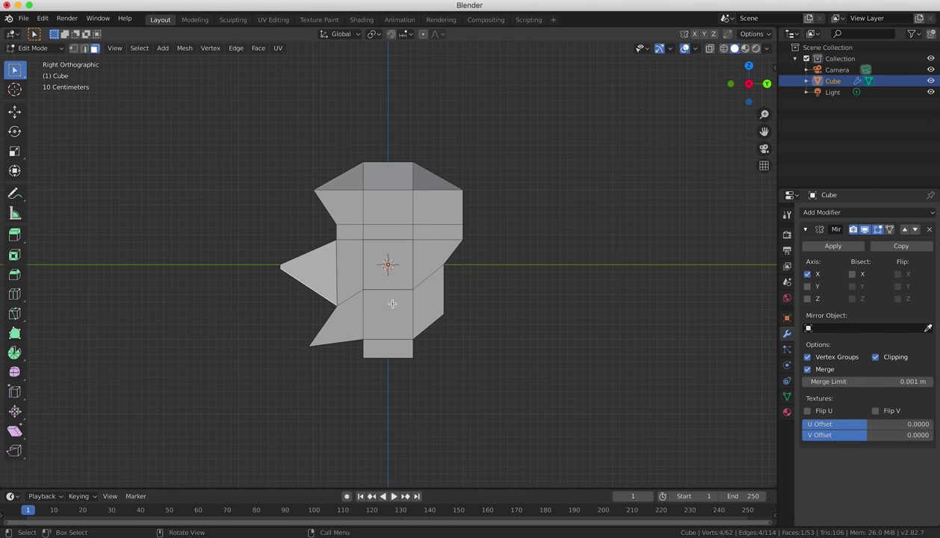